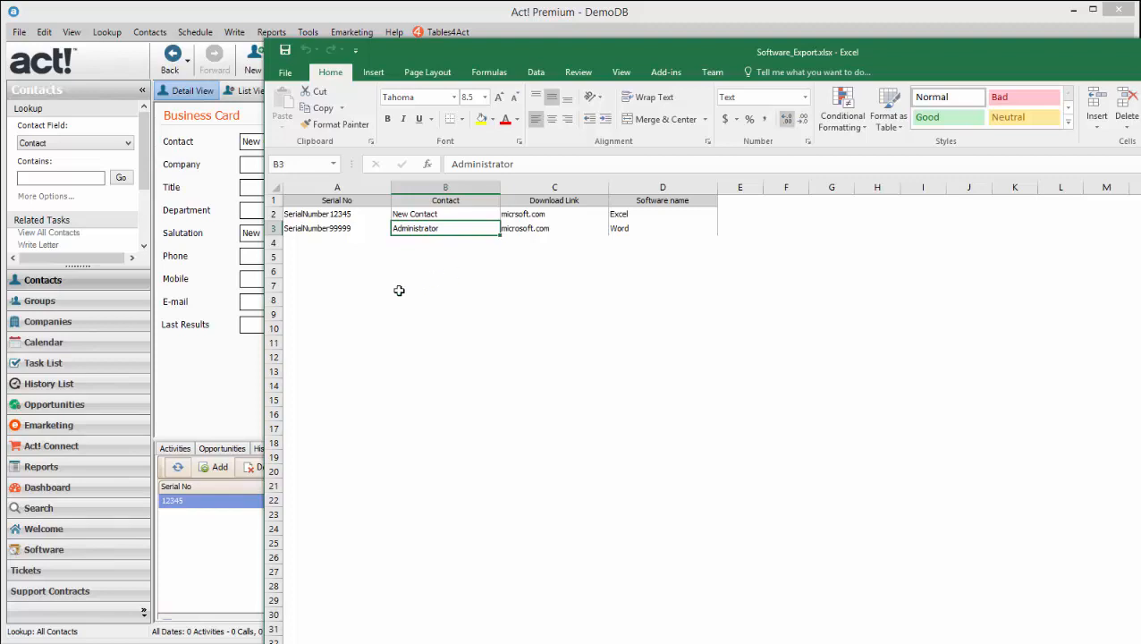
- Switch to Act! and start a Tables4Act data import using Software_Export.xlsx from the Import folder as the source file
click(216, 388)
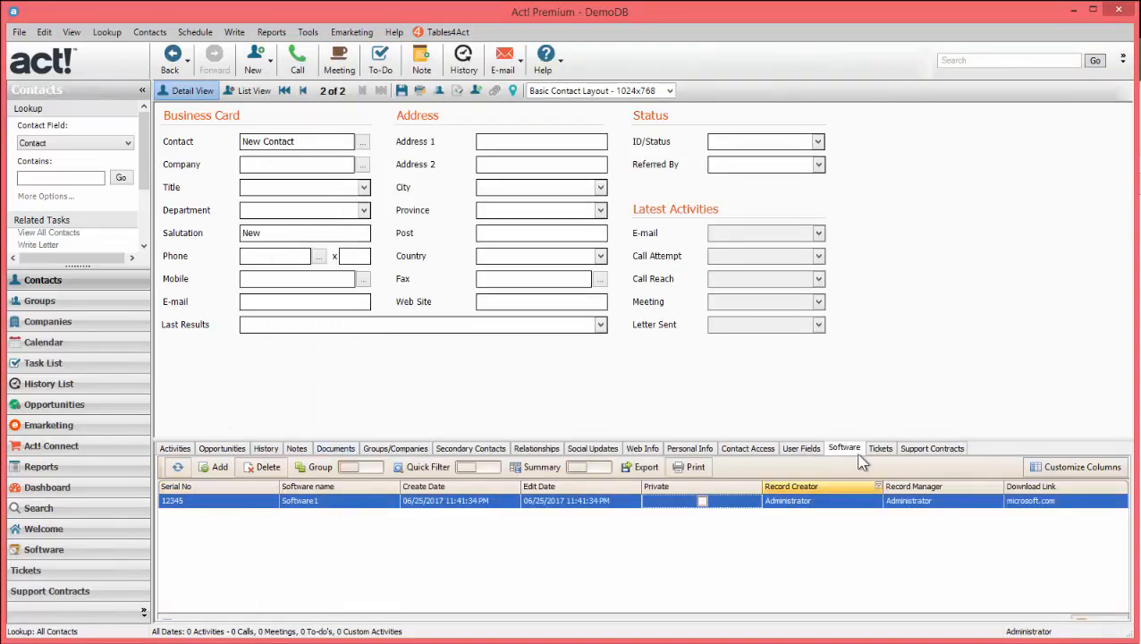
click(845, 504)
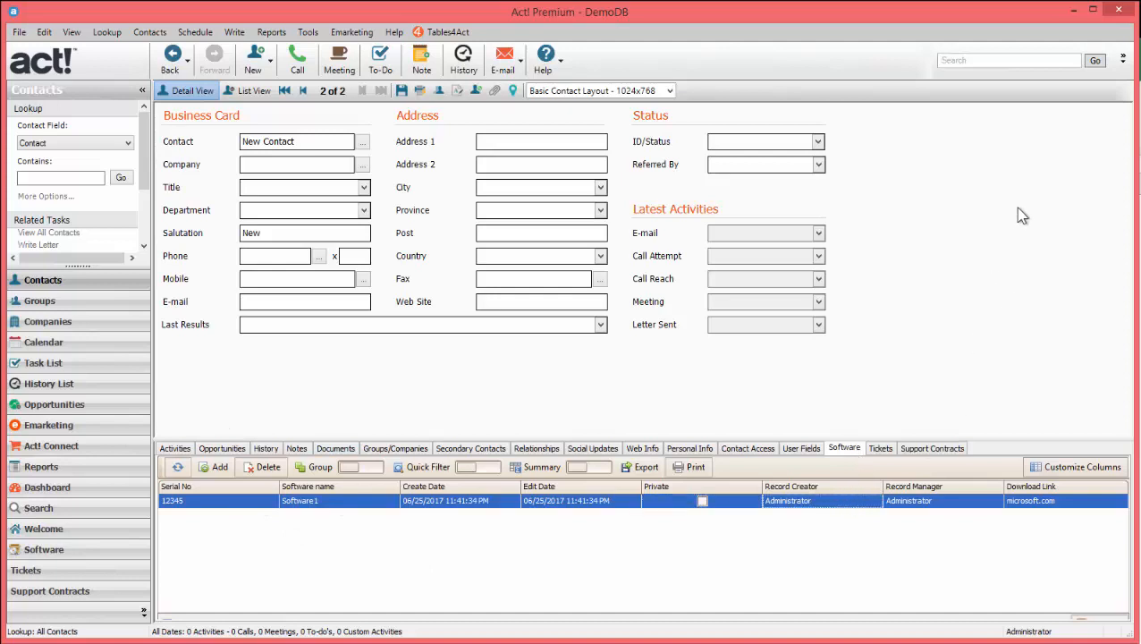
click(441, 33)
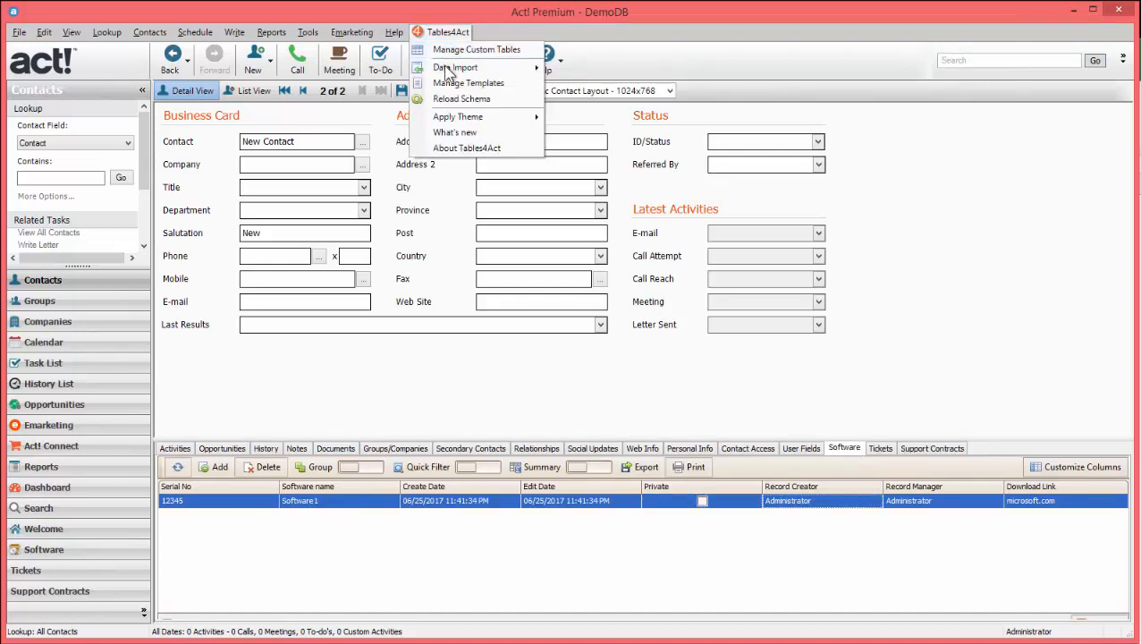
mouse_move(456, 67)
click(589, 70)
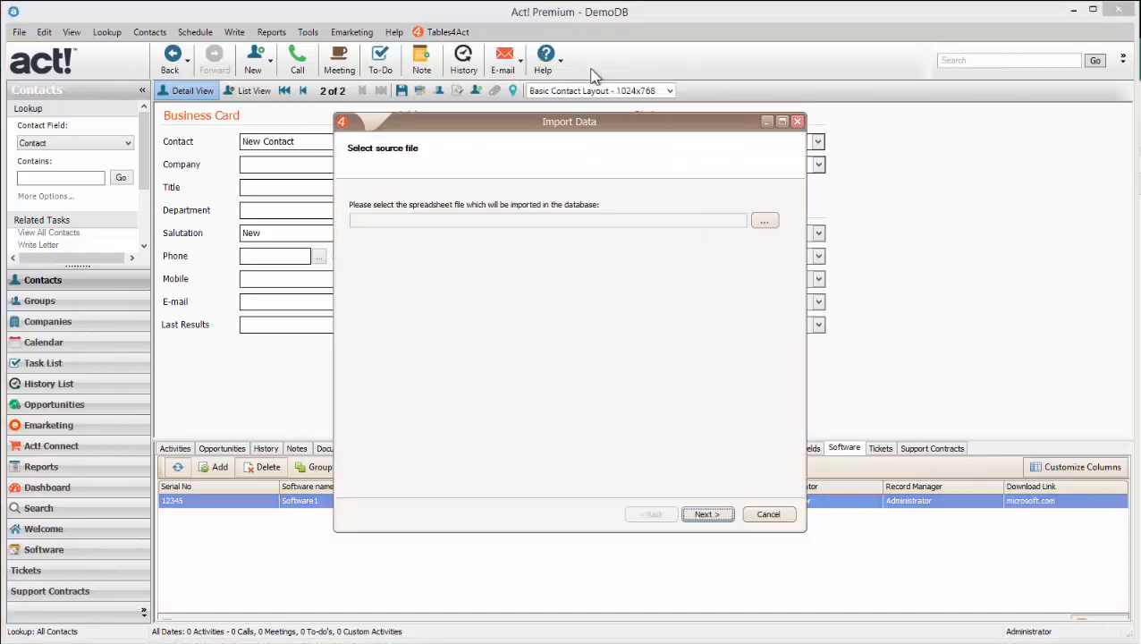
click(765, 222)
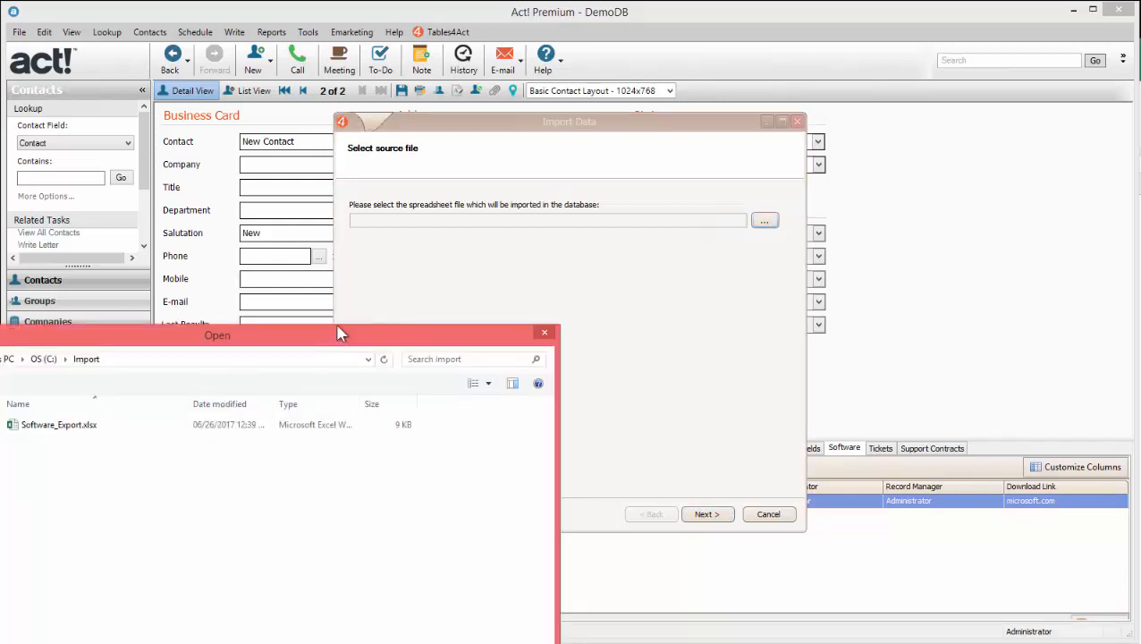
drag(360, 336, 540, 187)
double_click(328, 286)
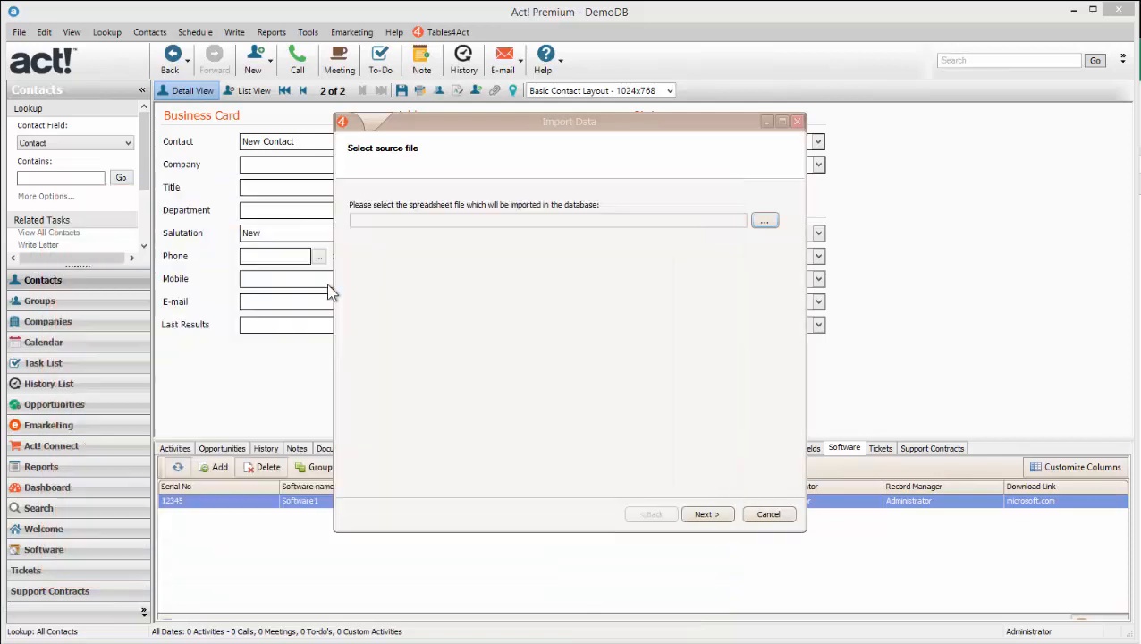
click(704, 513)
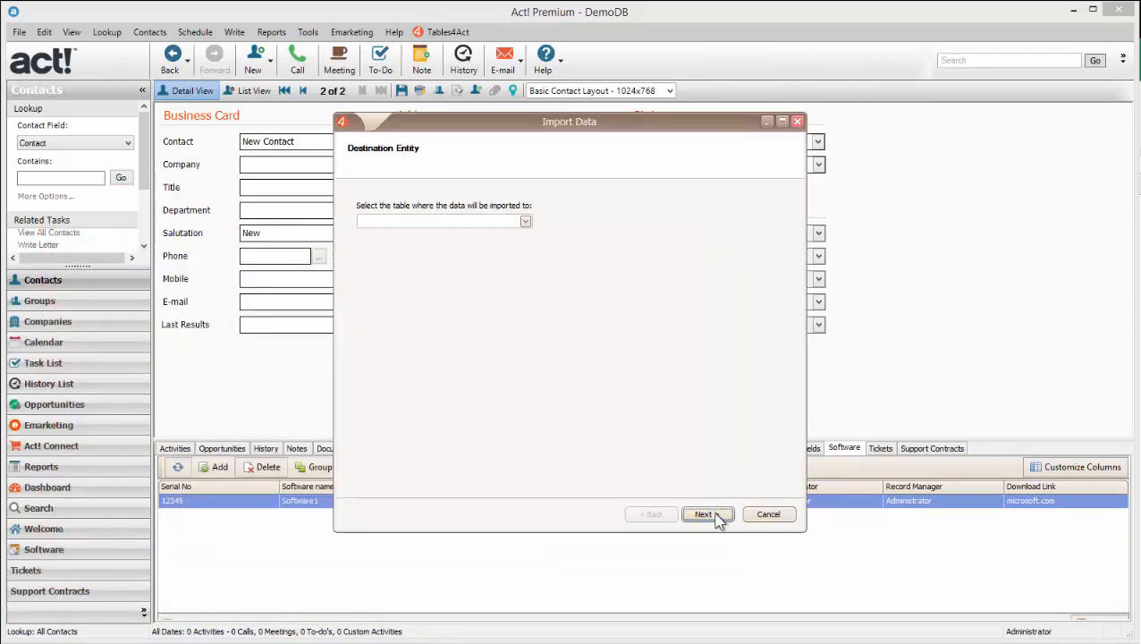
- Choose the Software table as the import destination and continue to the entity field mapping
click(526, 221)
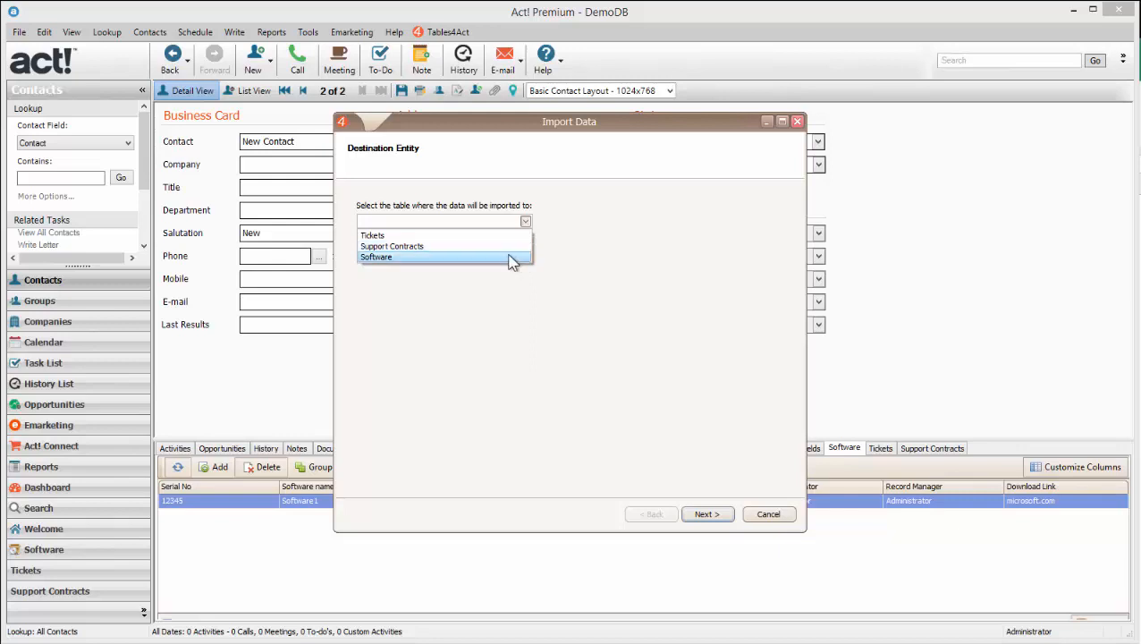
click(499, 259)
click(706, 514)
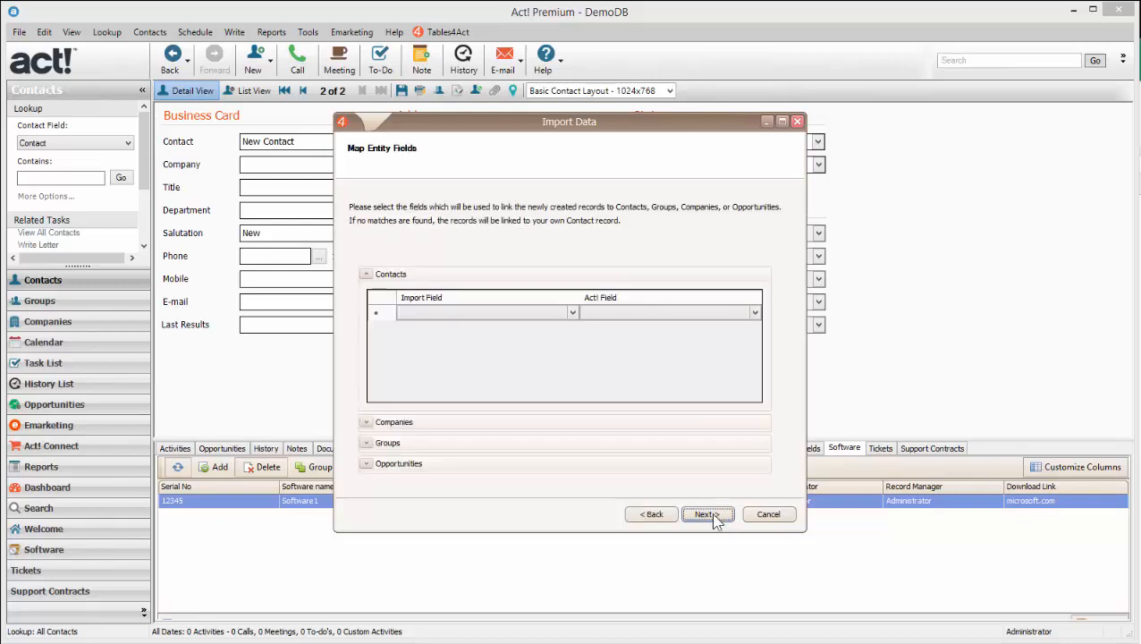
- Link the imported records to contacts by mapping the Contact import field to the Contact field in Act!
click(572, 313)
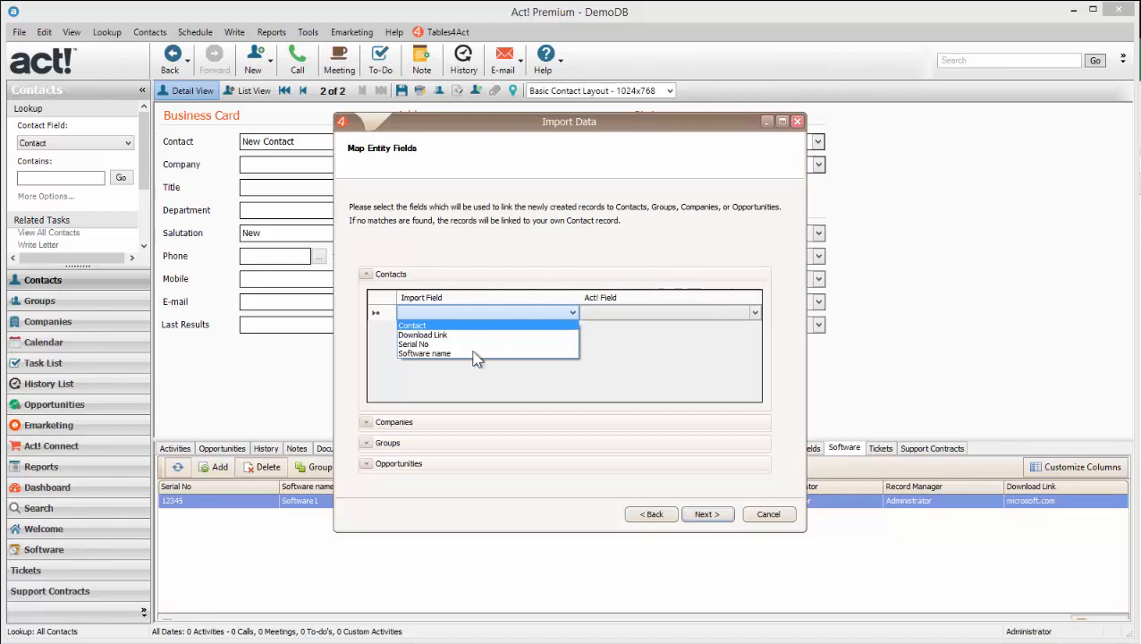
click(576, 328)
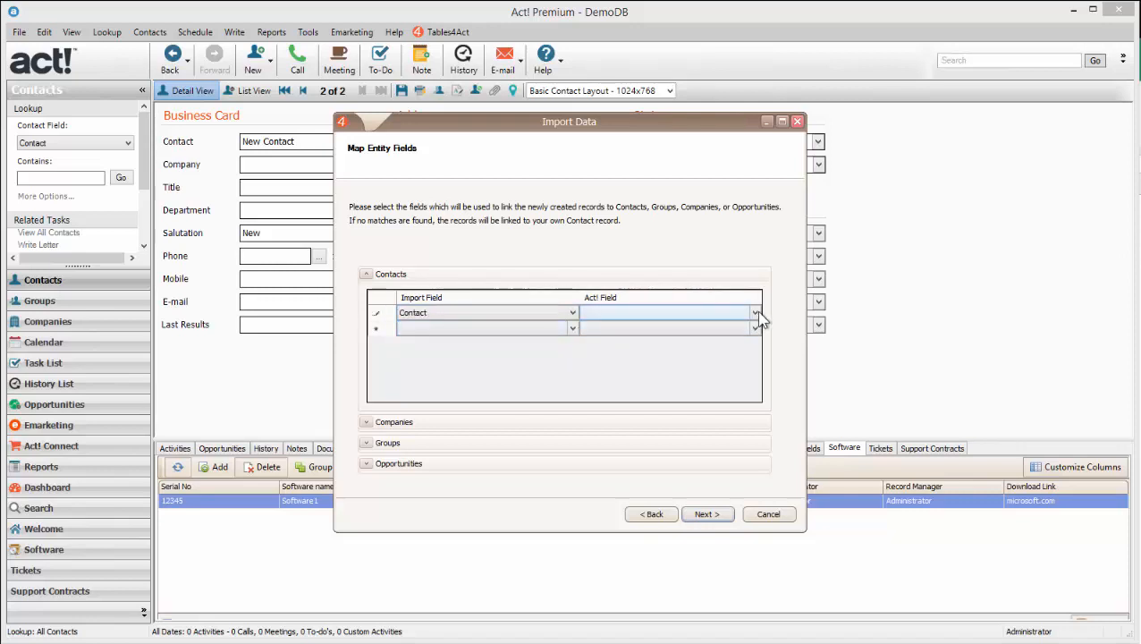
click(756, 317)
scroll(756, 387, down, 1)
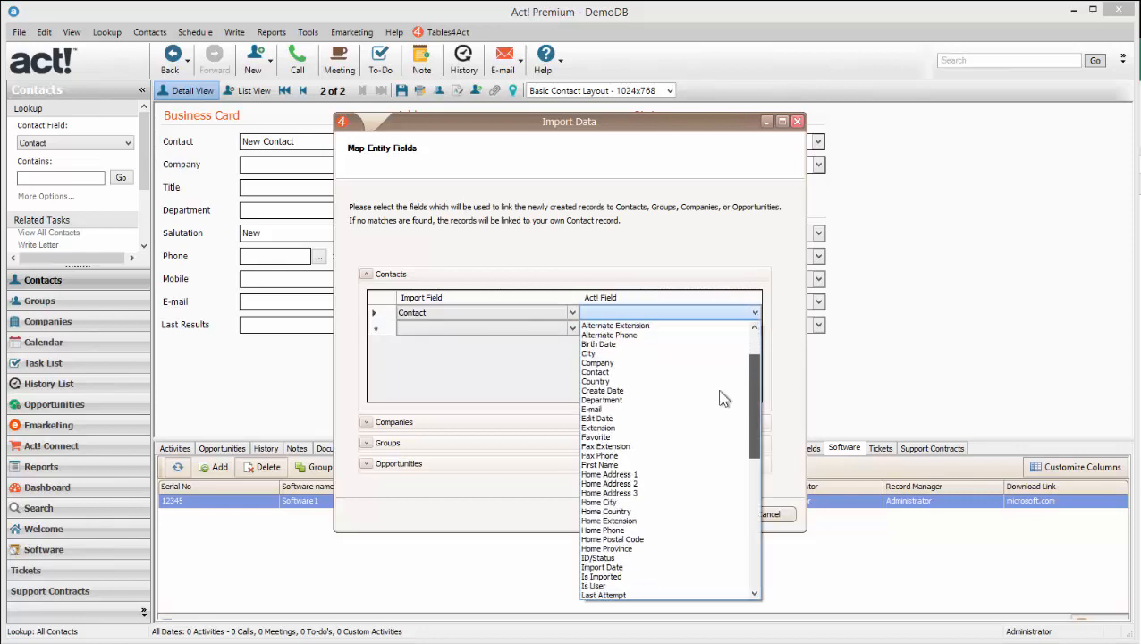
click(638, 376)
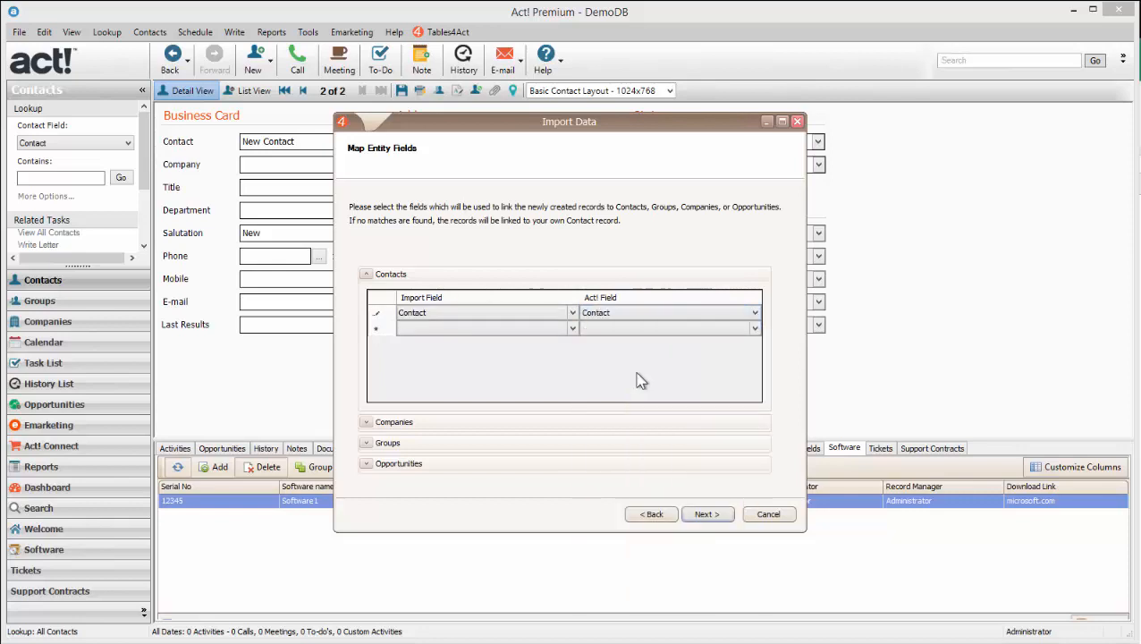
click(716, 519)
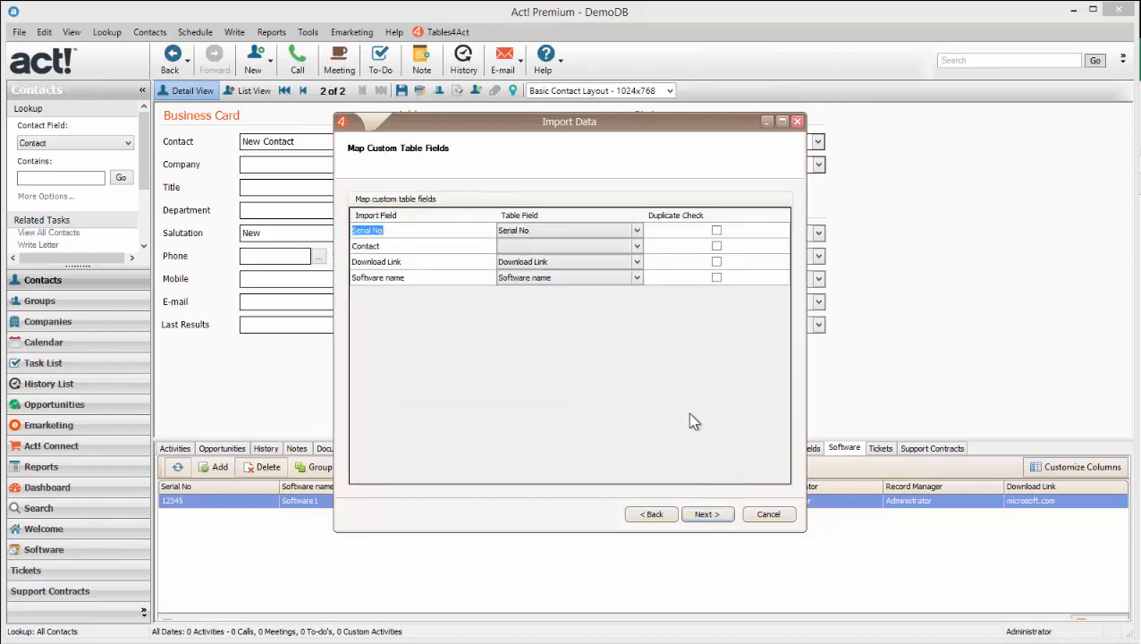
- Keep Serial No mapped to the Serial No table field and enable its duplicate check
click(410, 232)
click(637, 232)
click(627, 345)
click(717, 231)
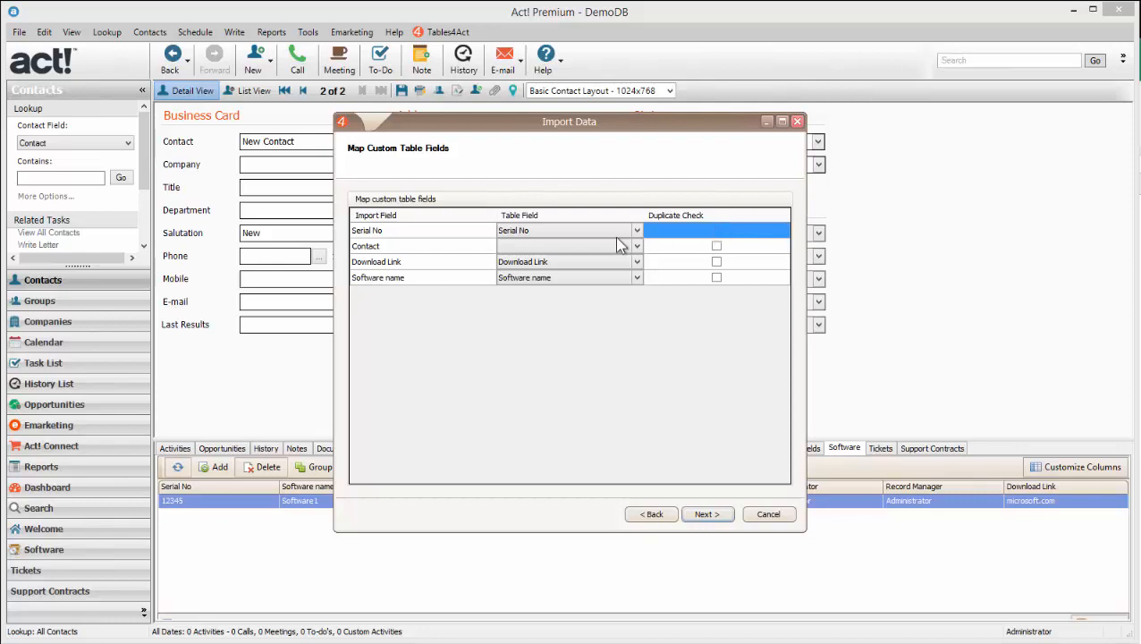
click(374, 231)
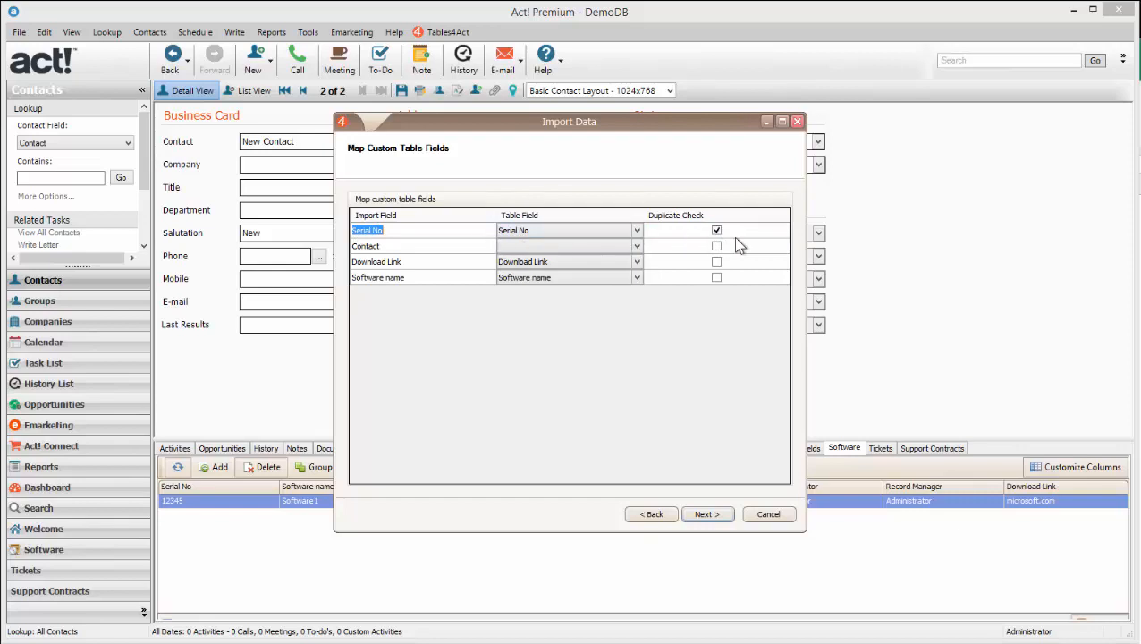
click(701, 511)
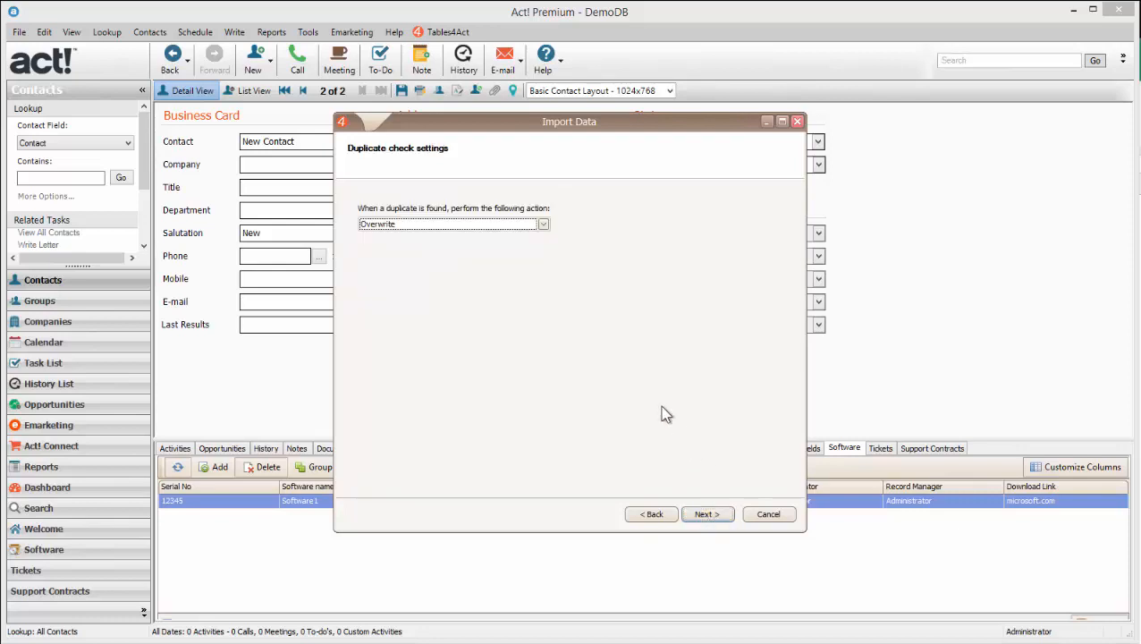
- Keep Overwrite as the action for duplicates and run the import
click(543, 225)
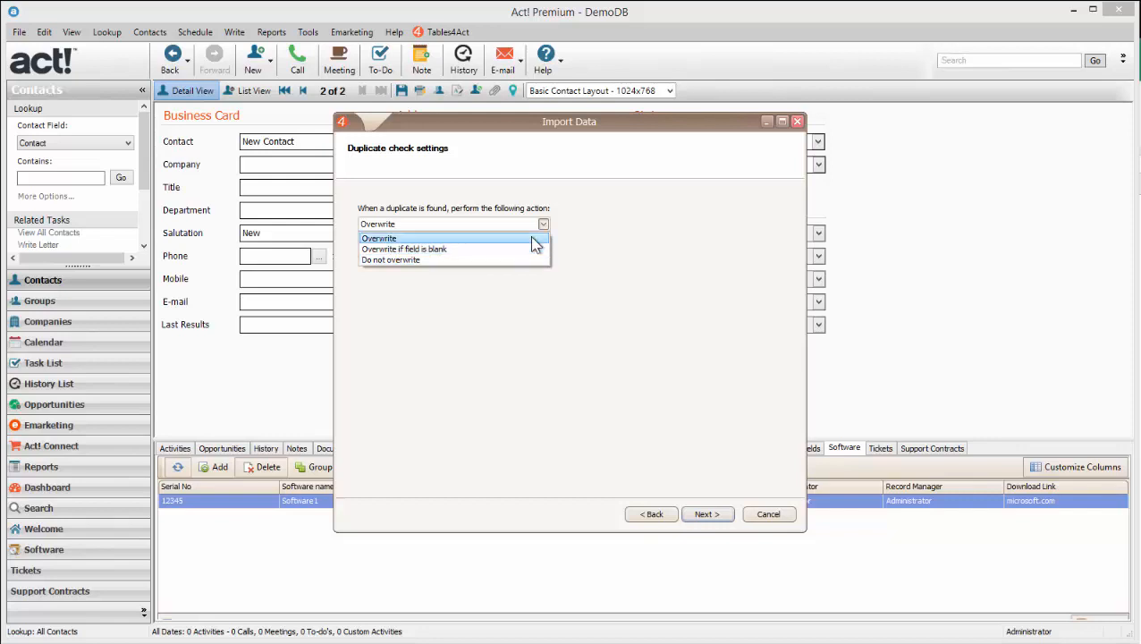
click(579, 329)
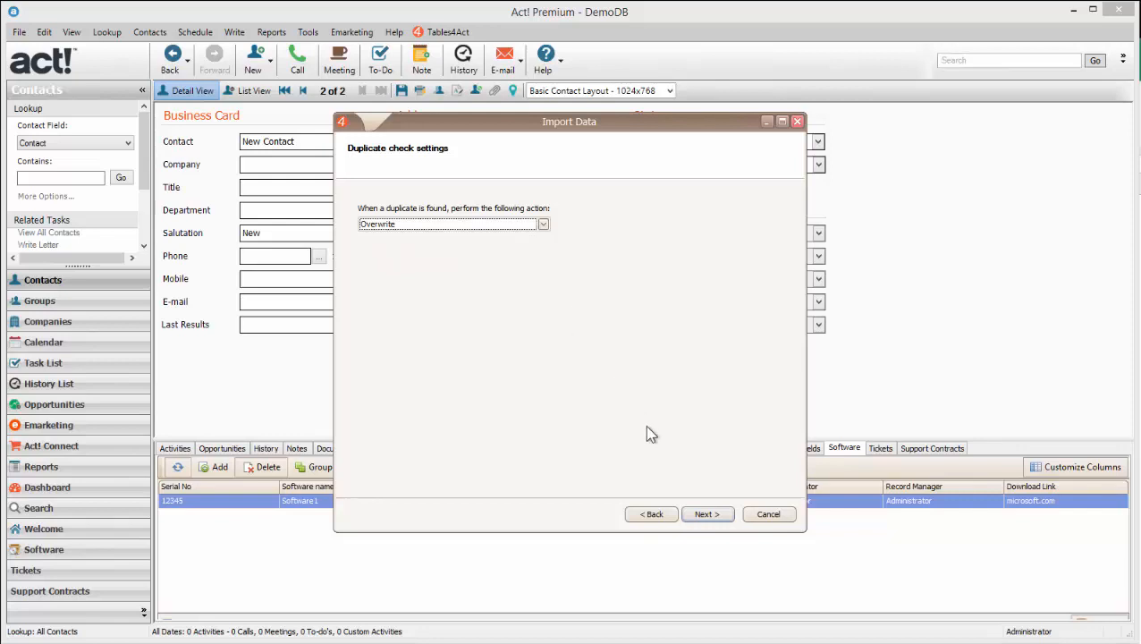
click(721, 520)
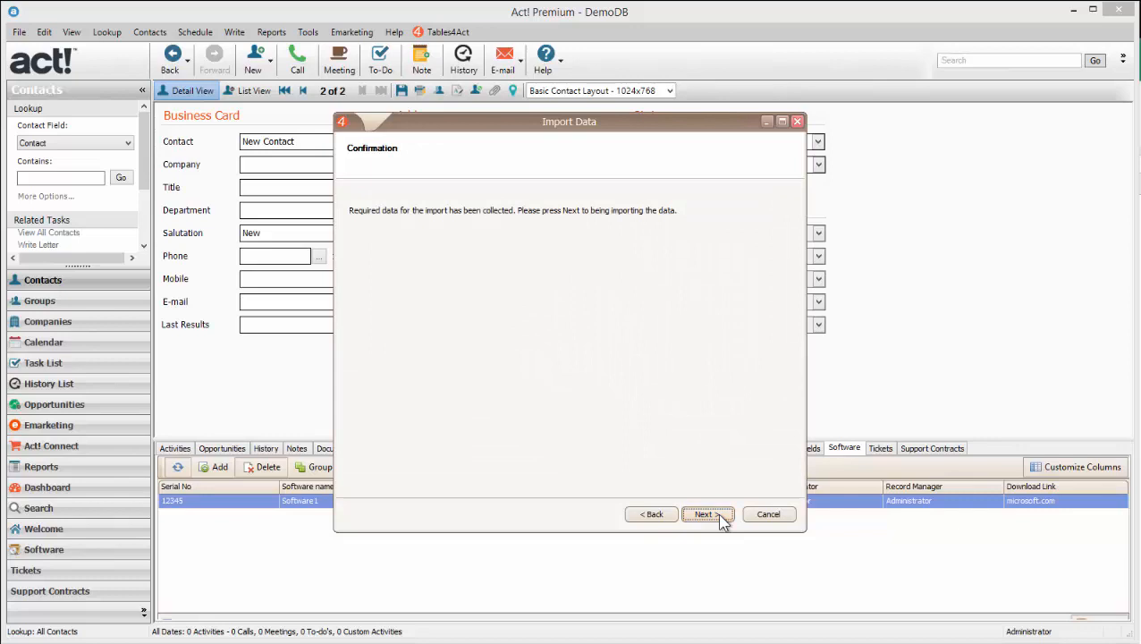
click(707, 514)
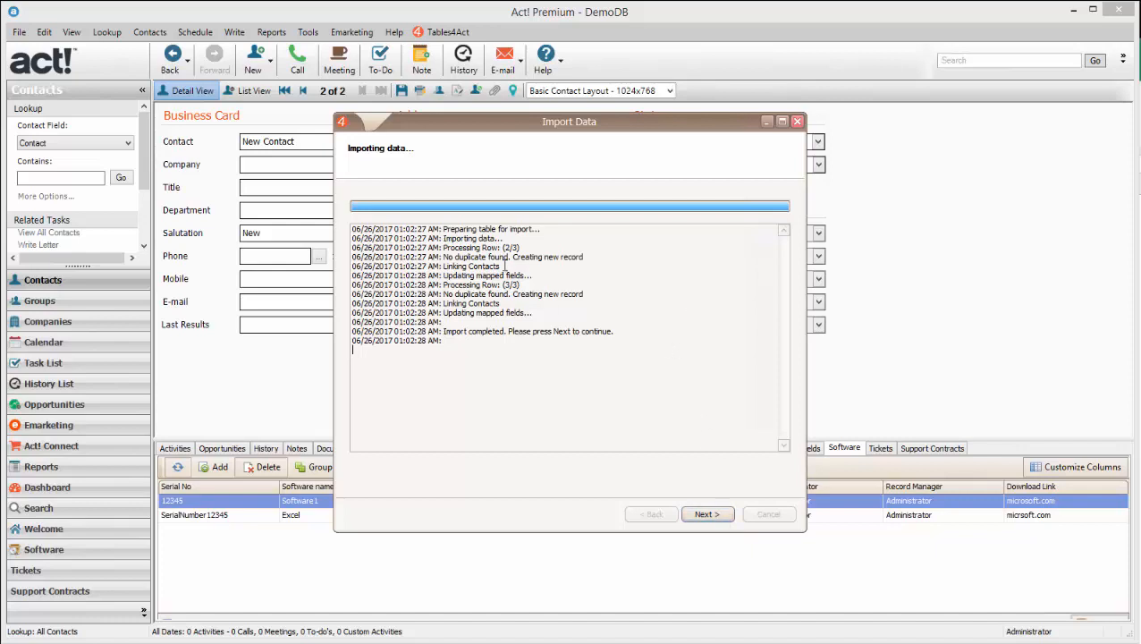
- Review the duplicate-check and contact-linking entries in the import log, and finish the import wizard
drag(614, 258, 364, 258)
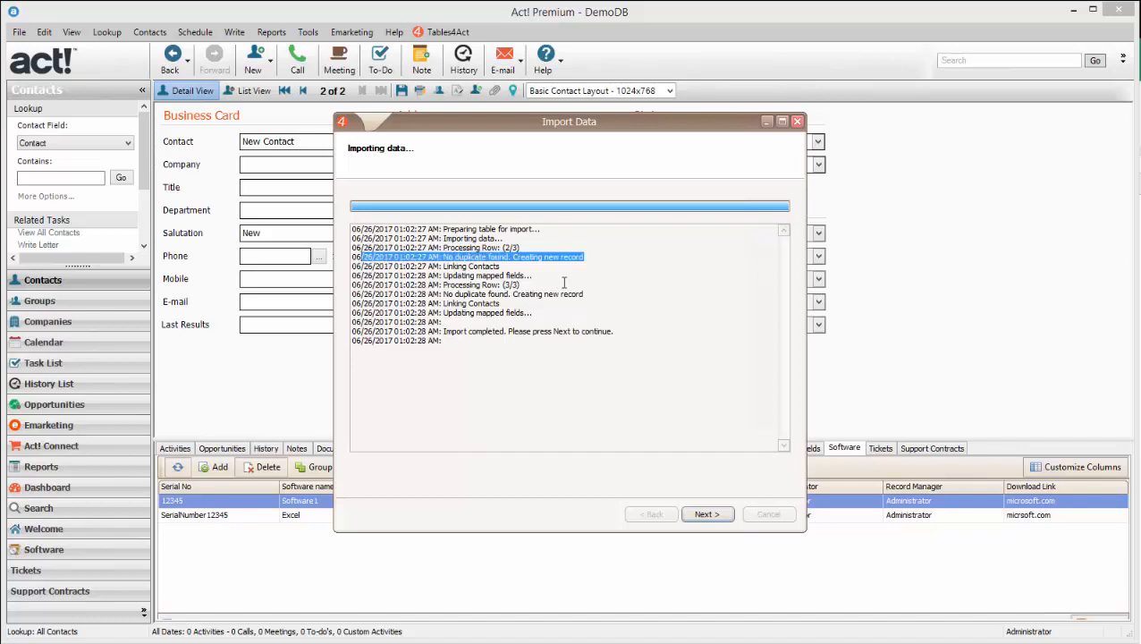
click(535, 311)
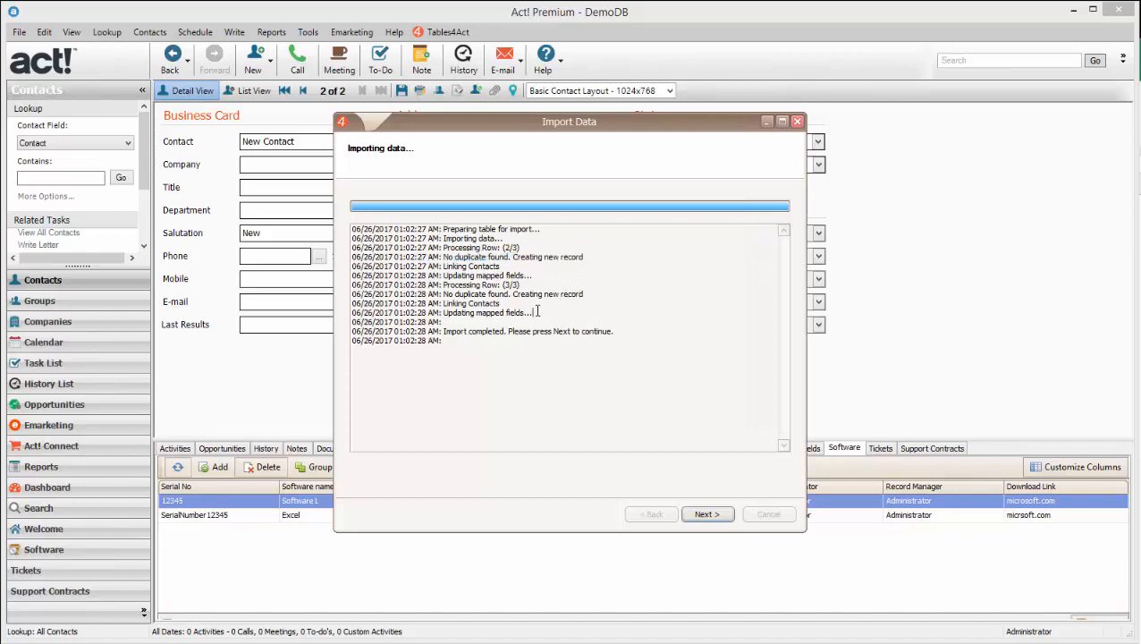
click(499, 307)
click(383, 303)
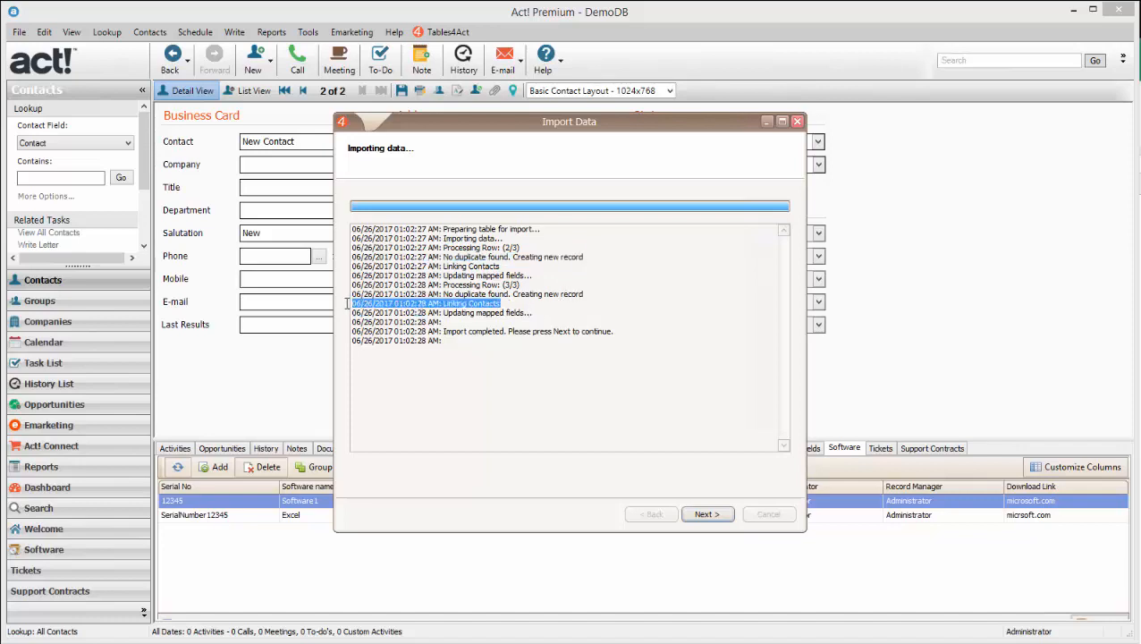
drag(516, 265, 334, 265)
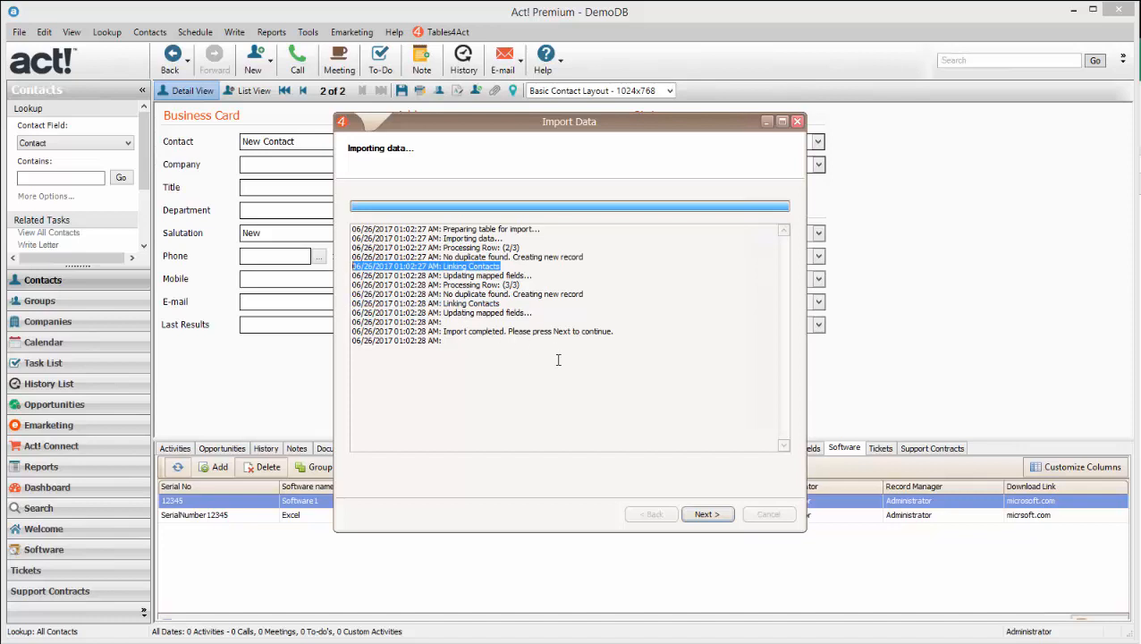
click(626, 425)
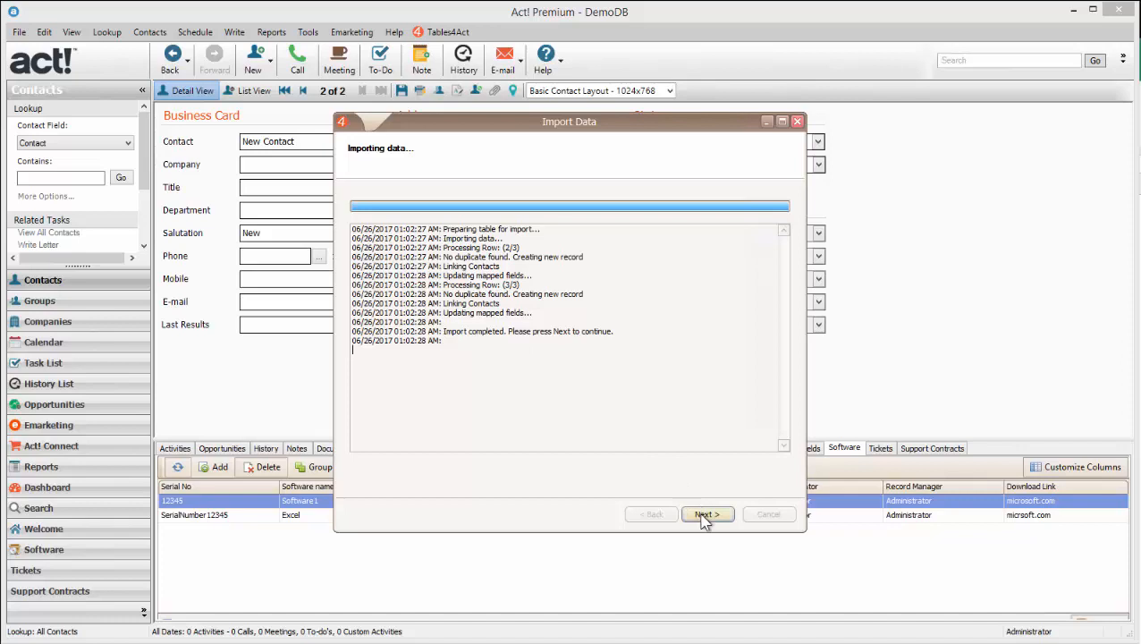
click(703, 516)
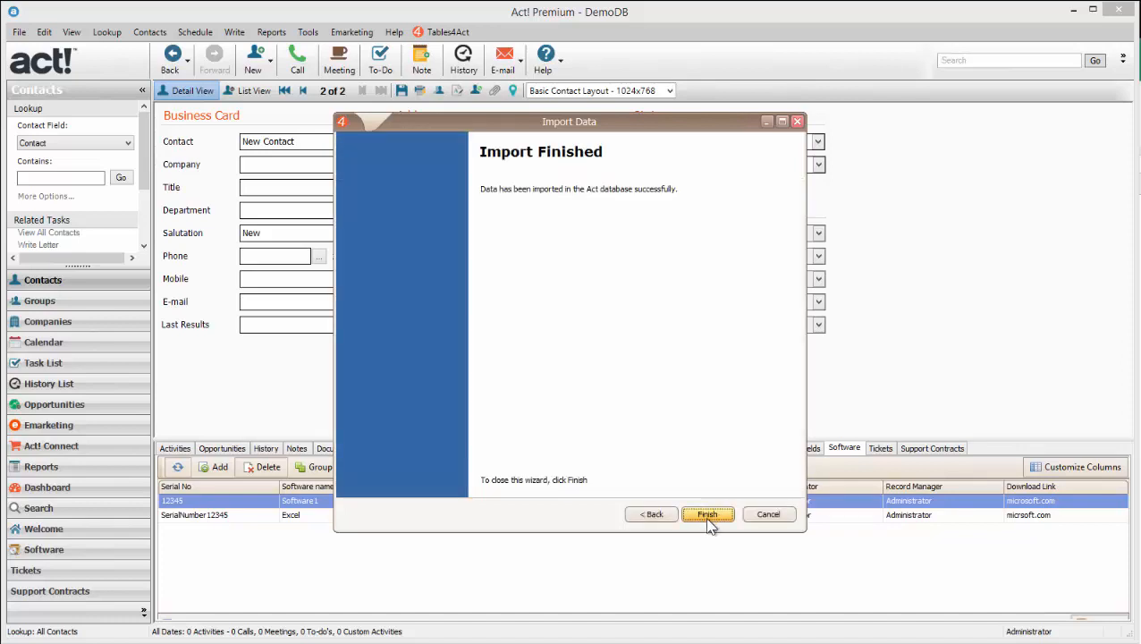
click(707, 517)
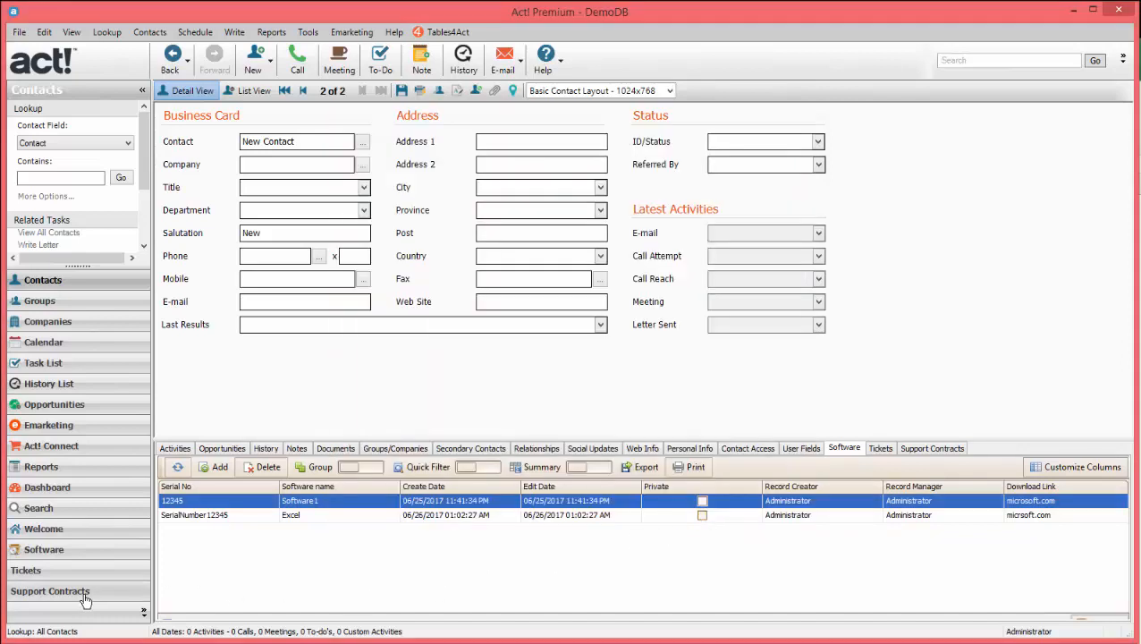
- Open the full Software table, refresh it and sort the records by software name in ascending order
click(78, 554)
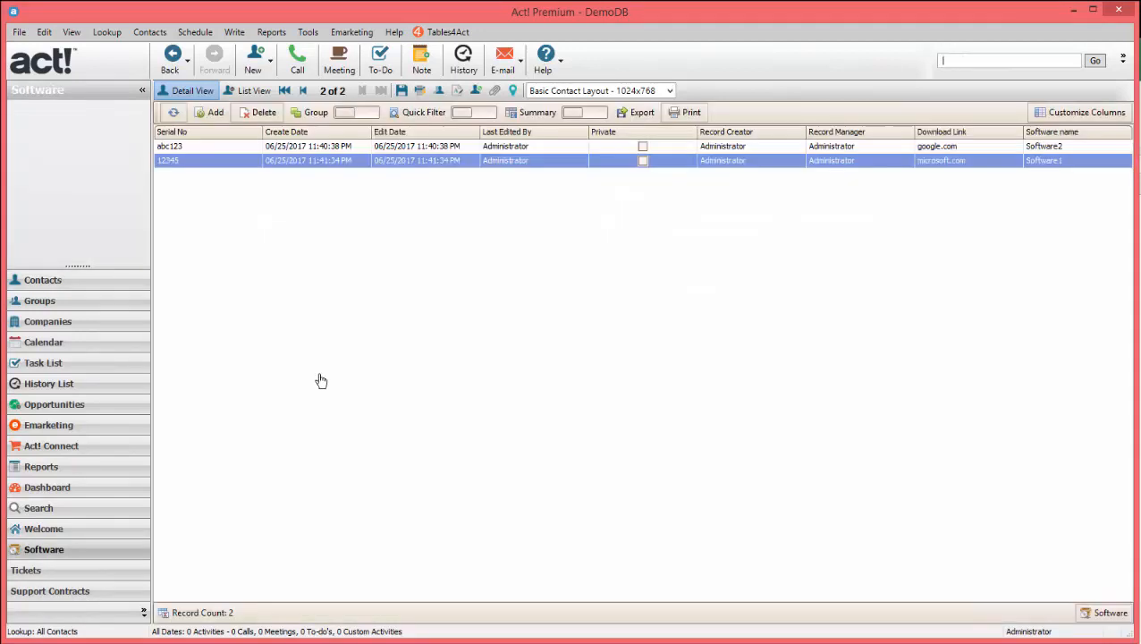
click(174, 112)
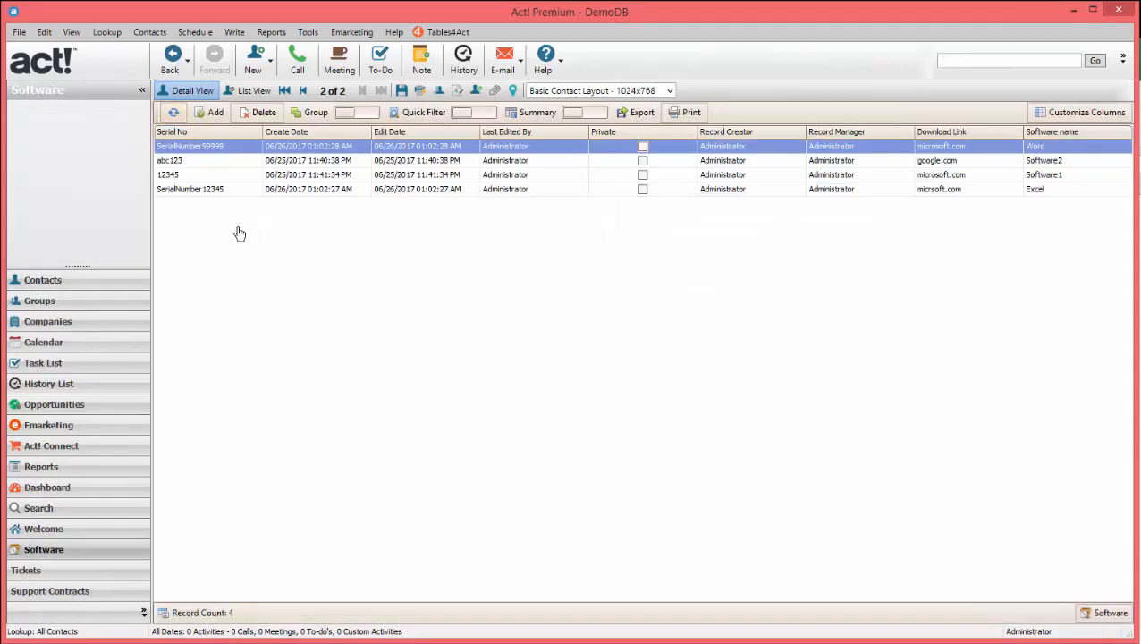
click(1038, 191)
click(1073, 162)
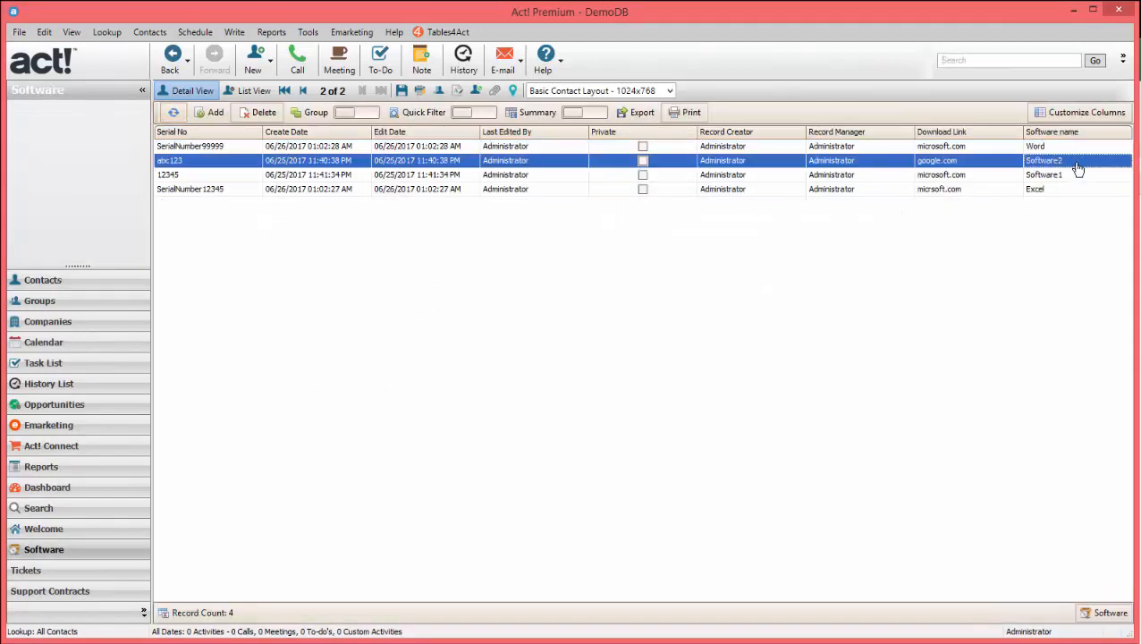
click(1082, 146)
click(1077, 134)
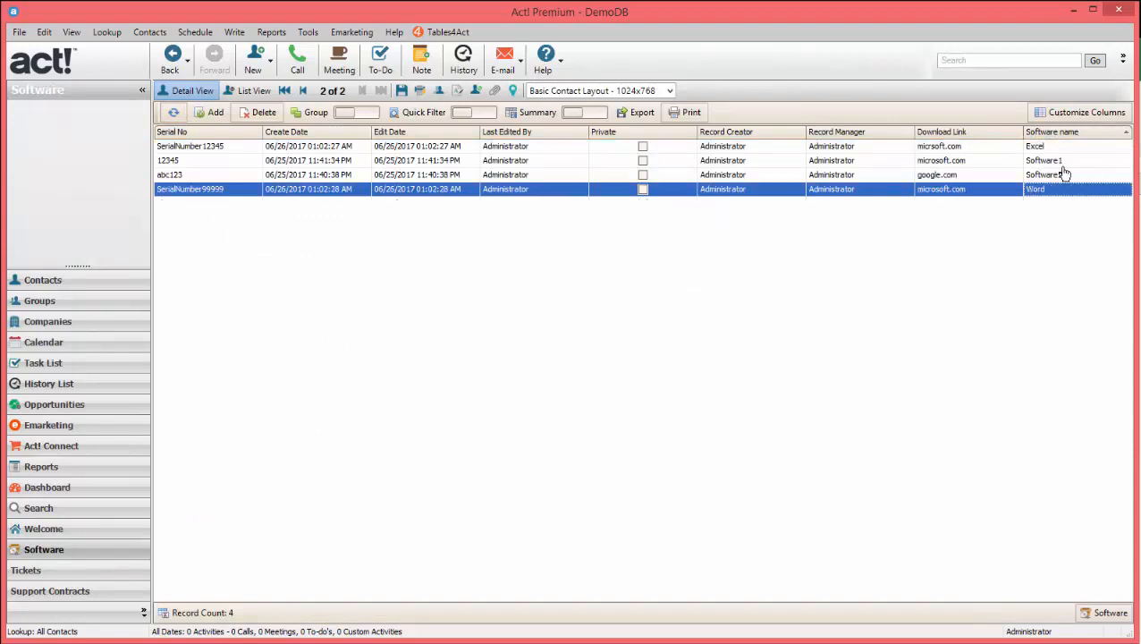
click(1051, 148)
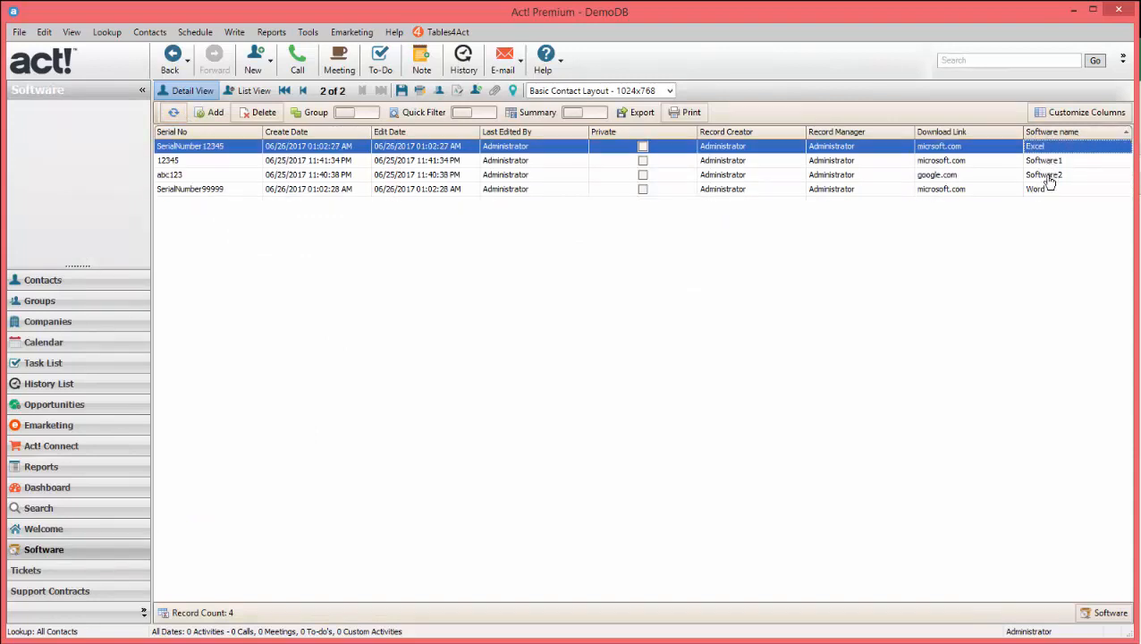
click(1045, 192)
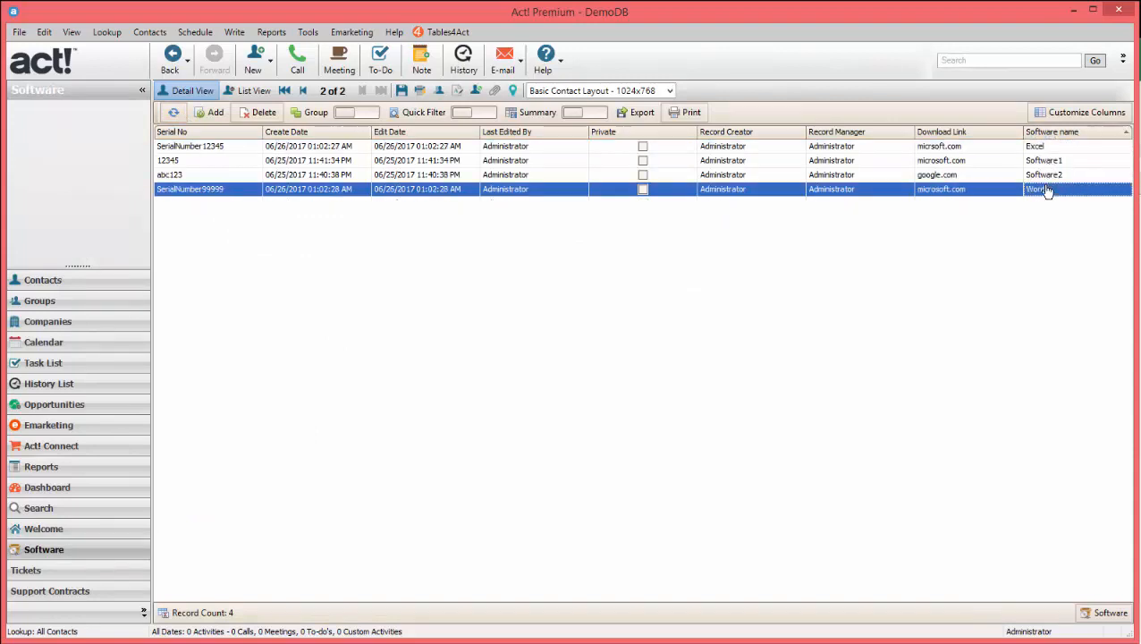
- Check the linked contact in the Excel and Word software records, closing each record without changes
click(270, 148)
double_click(271, 153)
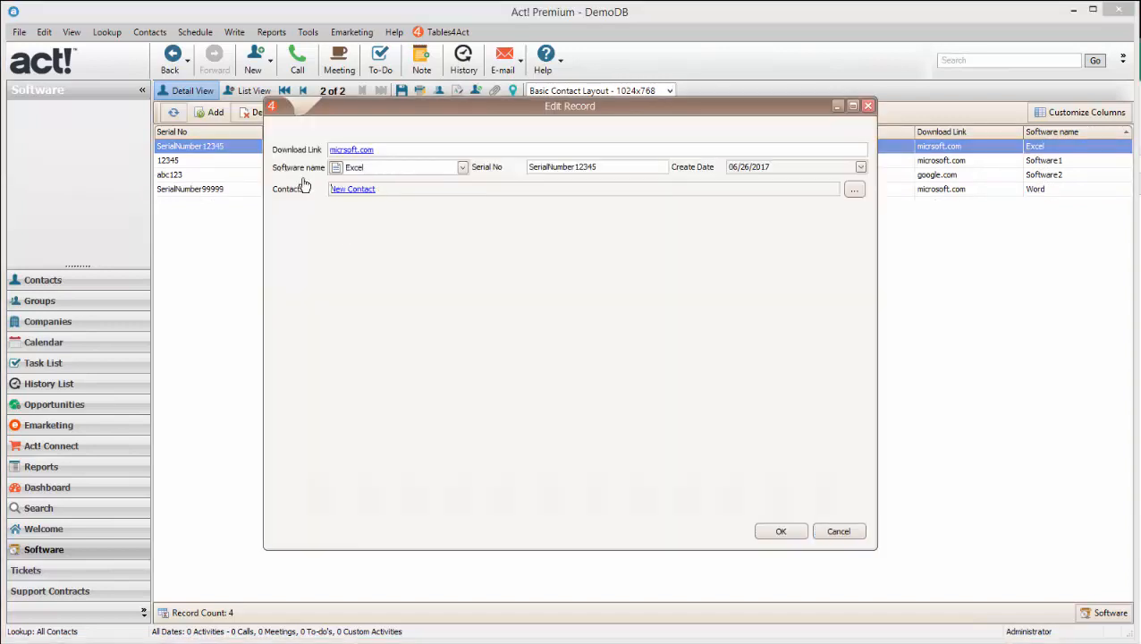
click(836, 529)
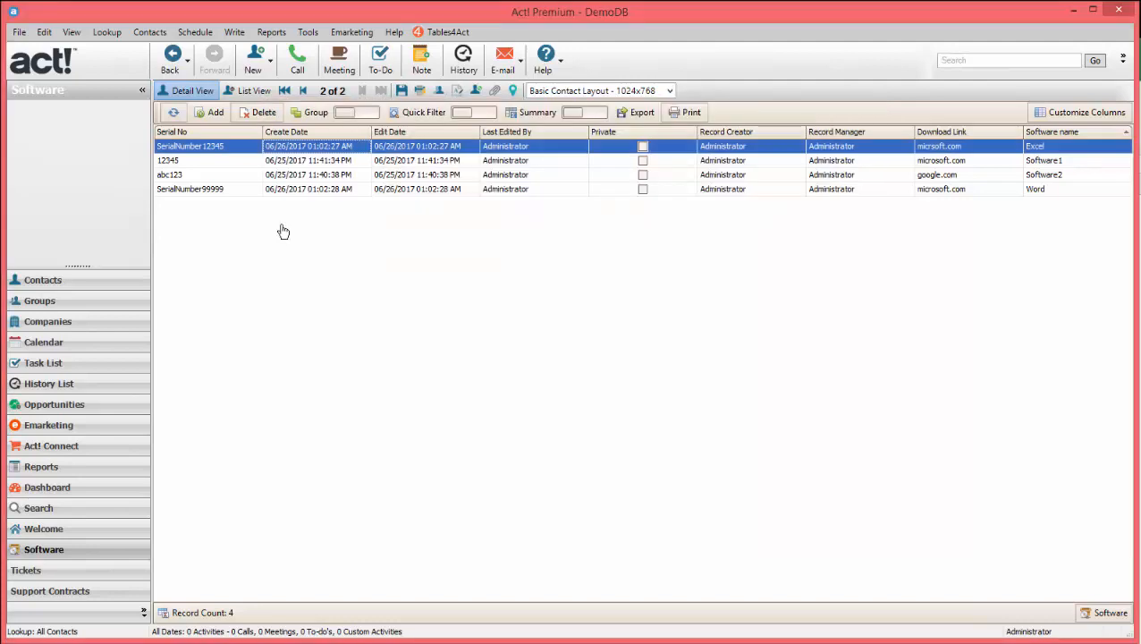
double_click(256, 190)
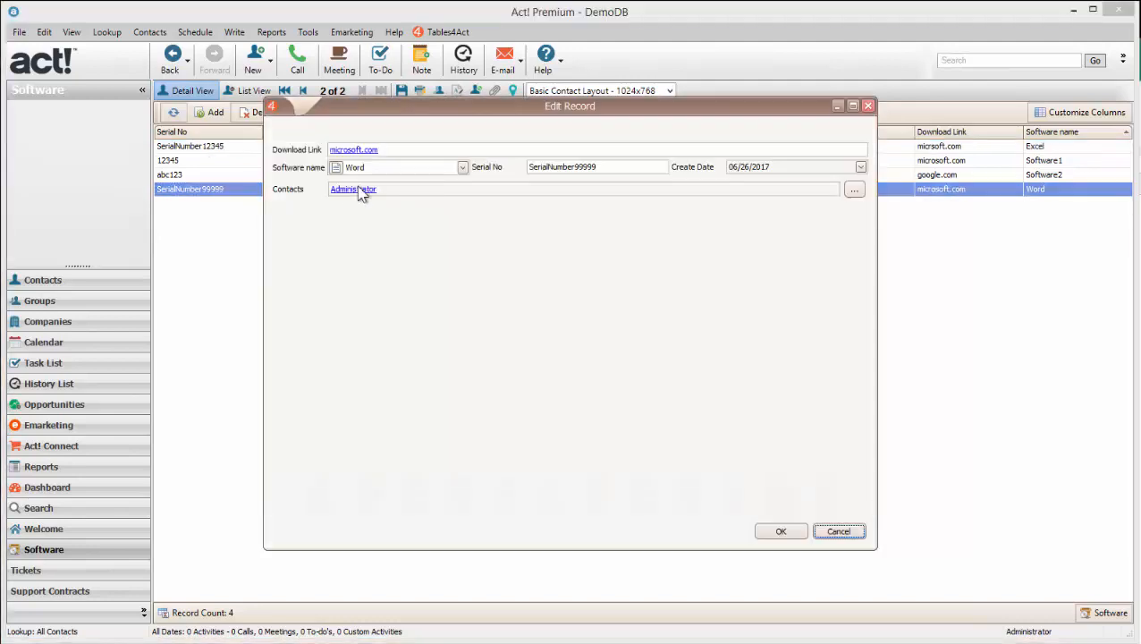
click(851, 533)
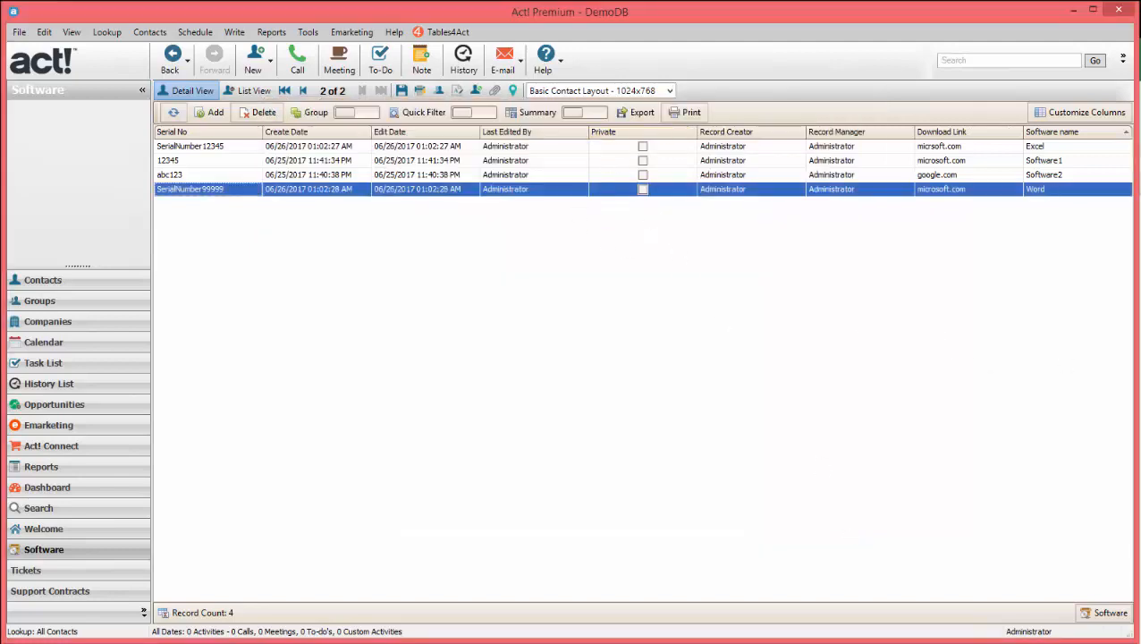